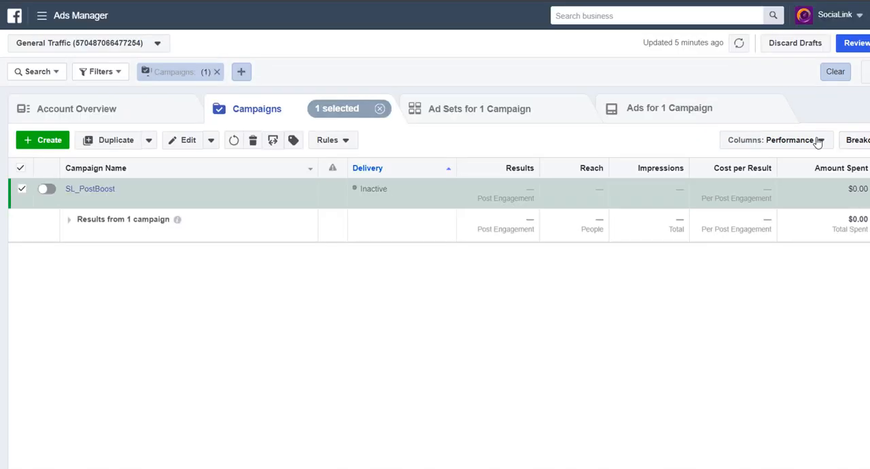
# Customize the campaign table's columns by adding Frequency and placing it directly after Impressions.
pyautogui.click(781, 142)
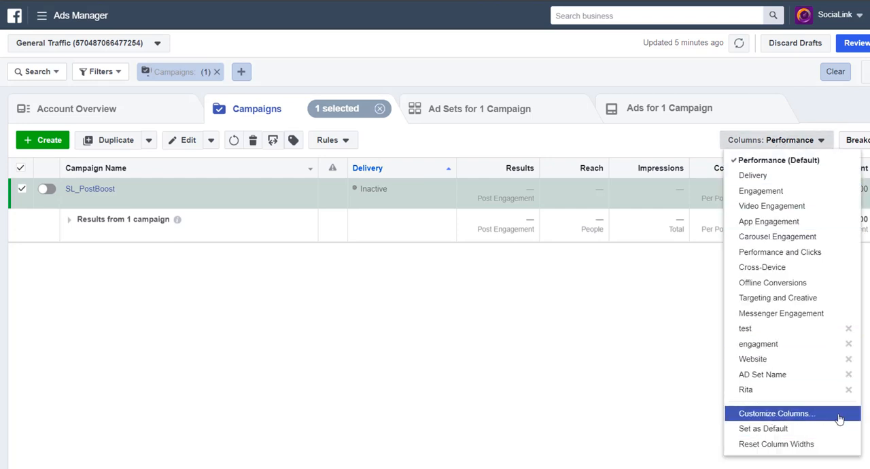
pyautogui.click(809, 414)
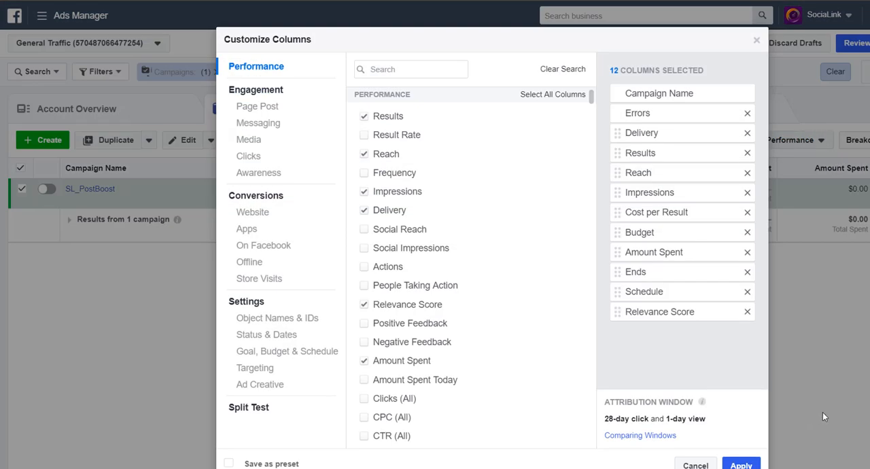
pyautogui.moveTo(573, 363)
pyautogui.click(412, 69)
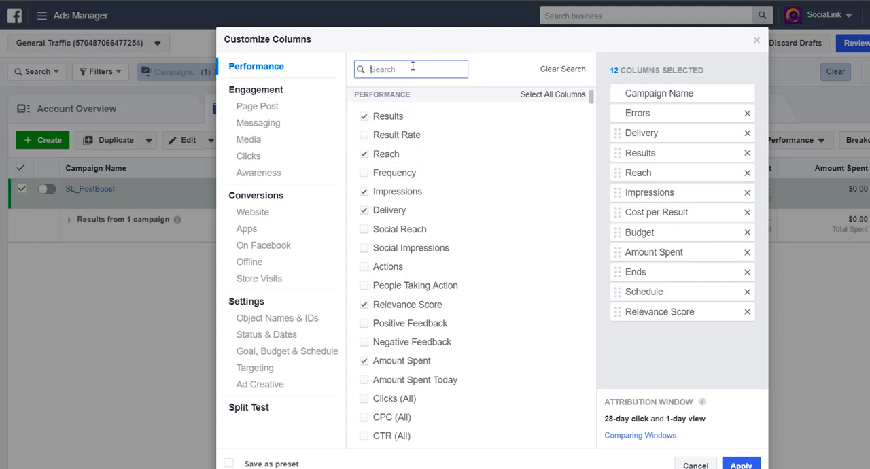
pyautogui.write('fre')
pyautogui.click(408, 122)
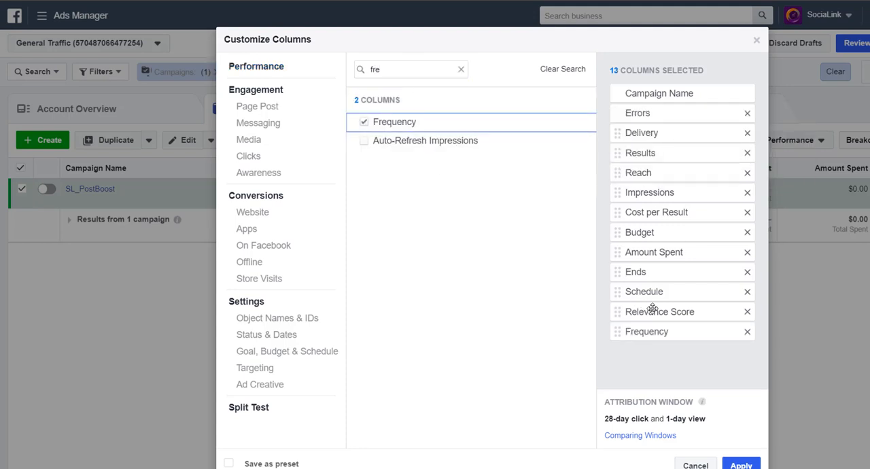
pyautogui.moveTo(664, 332); pyautogui.dragTo(663, 211)
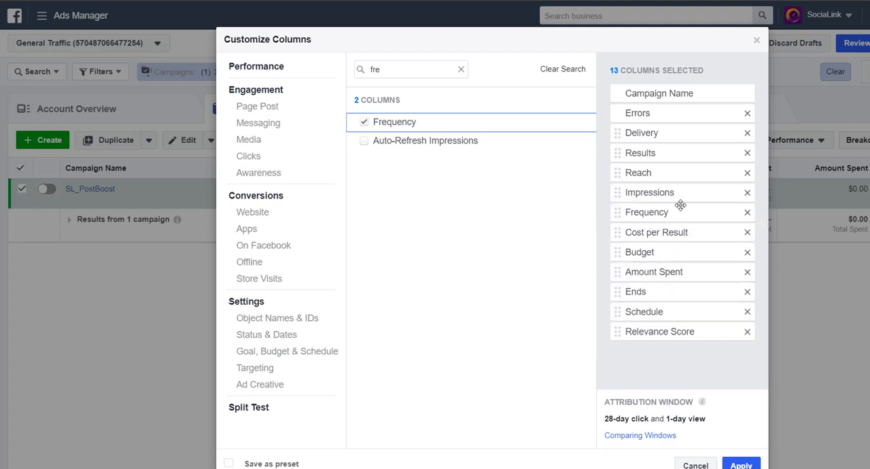
# Add the CPM (Cost per 1,000 Impressions) column and place it between Budget and Amount Spent.
pyautogui.doubleClick(408, 67)
pyautogui.write('cpm')
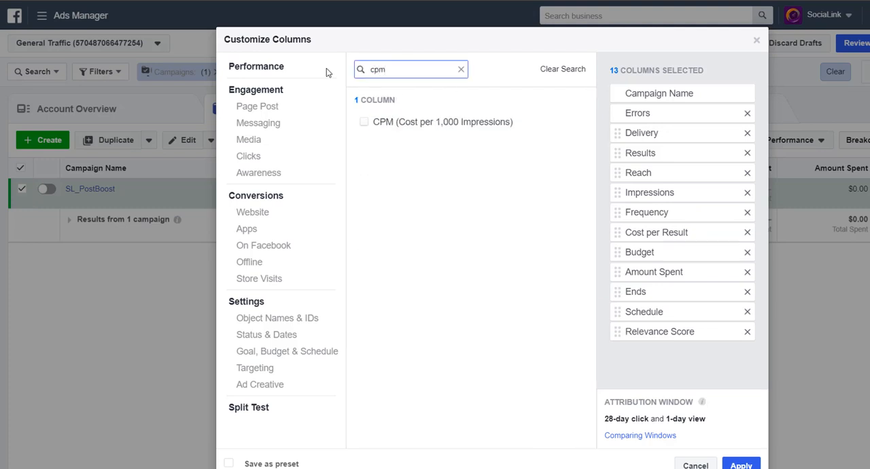
pyautogui.click(438, 121)
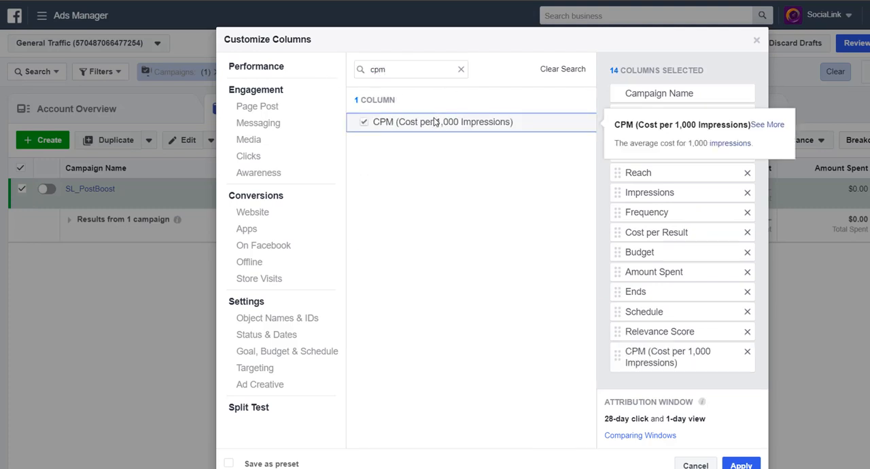
pyautogui.moveTo(653, 358); pyautogui.dragTo(657, 279)
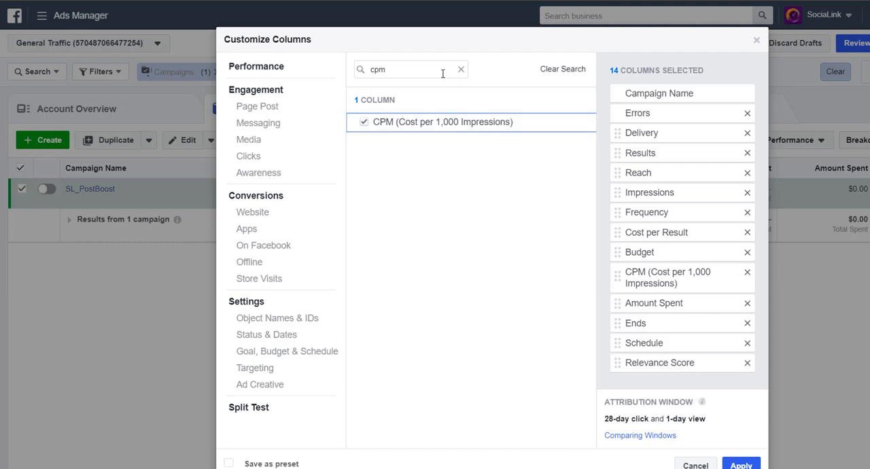
# Add the CPC (All) and CPC (Cost per Link Click) columns to the selection.
pyautogui.moveTo(442, 71); pyautogui.dragTo(345, 68)
pyautogui.write('cp')
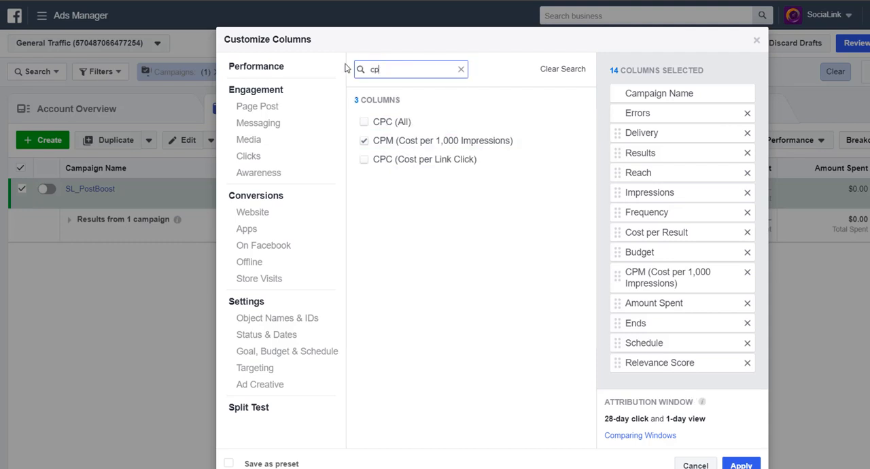
pyautogui.write('c')
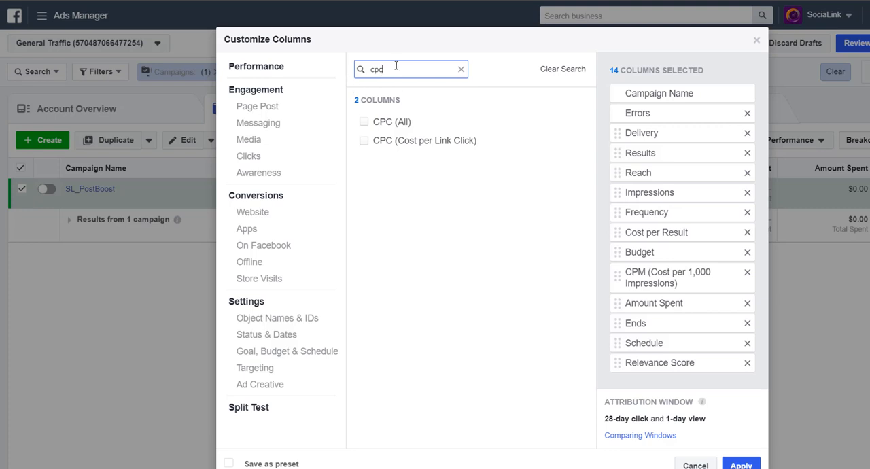
pyautogui.moveTo(400, 122)
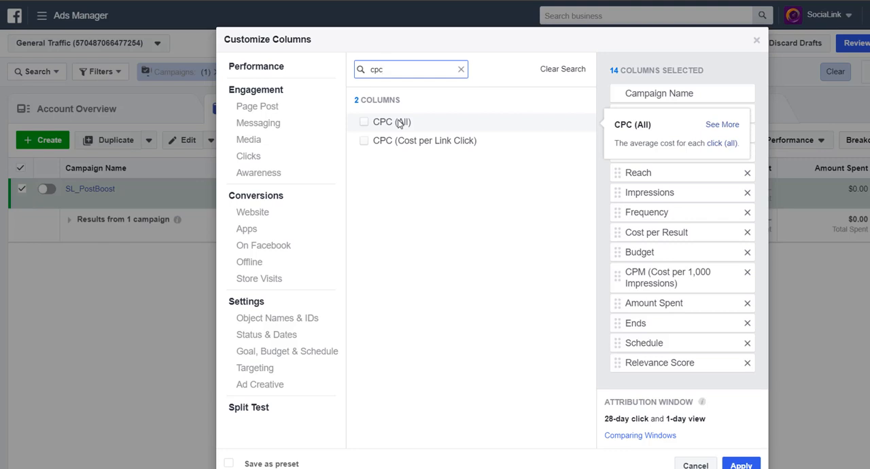
pyautogui.click(400, 123)
pyautogui.click(392, 143)
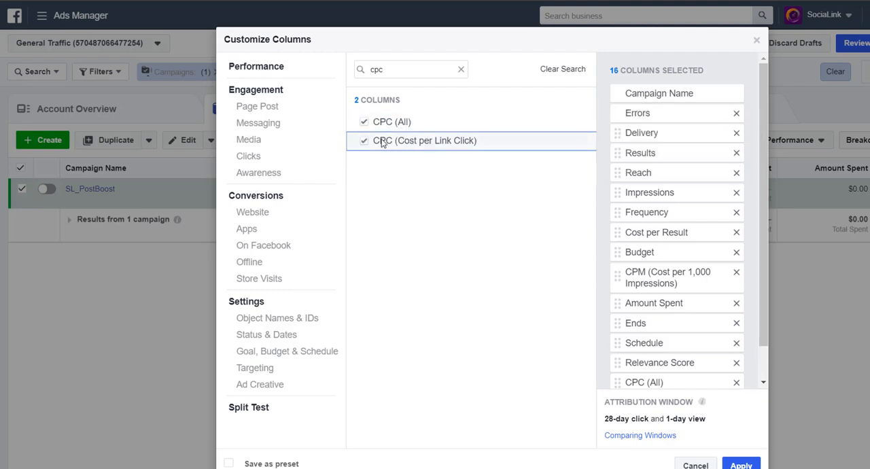
pyautogui.scroll(-1, 677, 270)
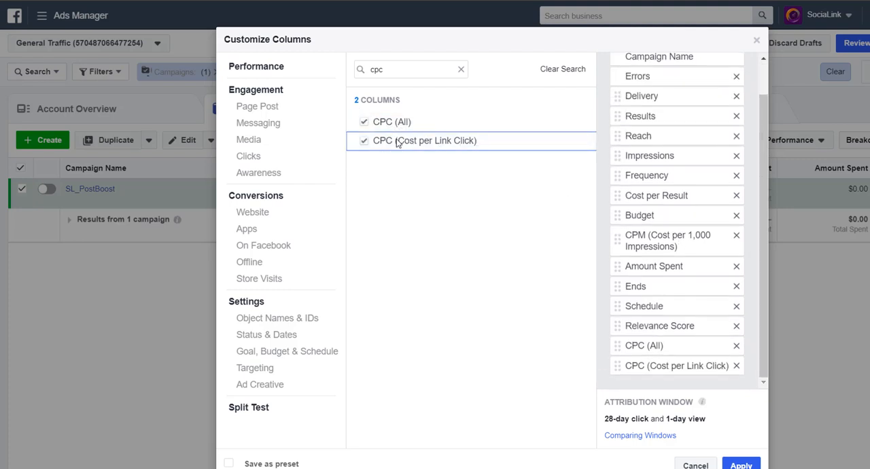
# Add the CTR (All) and CTR (Link Click-Through Rate) columns to the selection.
pyautogui.moveTo(398, 72); pyautogui.dragTo(320, 73)
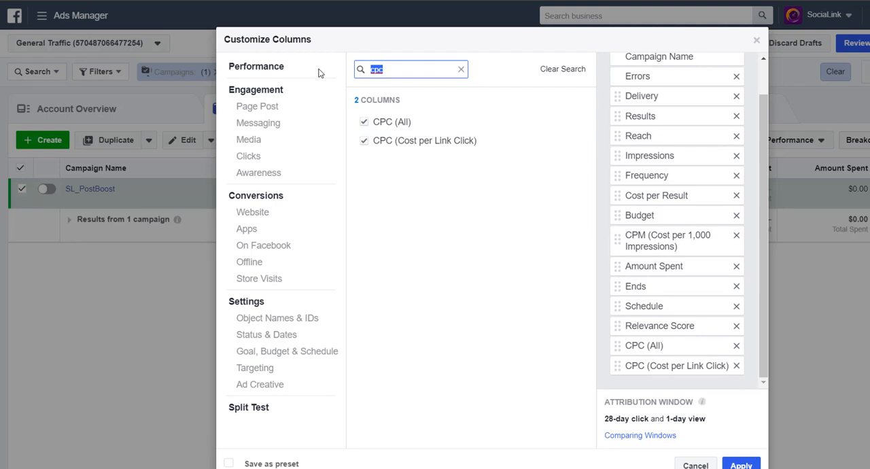
pyautogui.write('ctr')
pyautogui.click(396, 122)
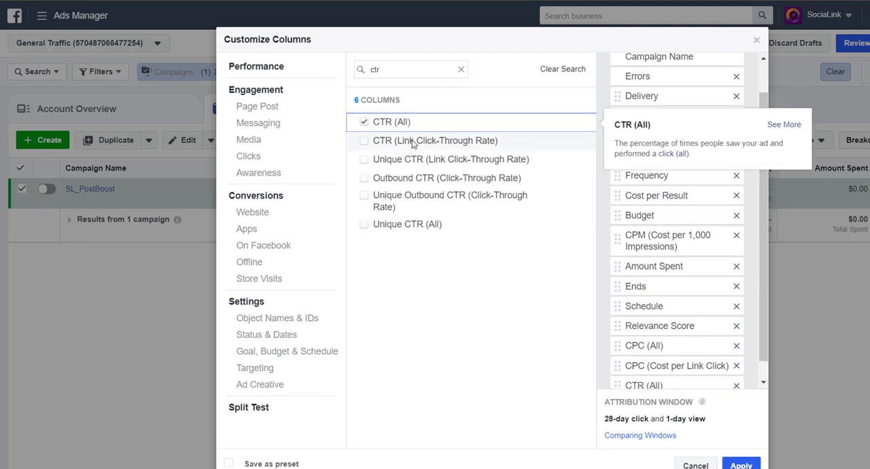
pyautogui.click(412, 142)
pyautogui.scroll(-1, 652, 318)
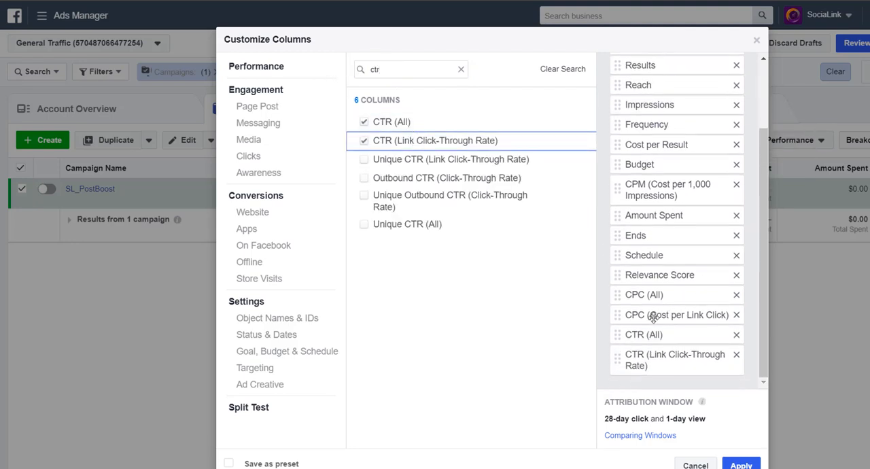
# Add the Clicks (All) column and place it between Relevance Score and CPC (All).
pyautogui.moveTo(383, 70); pyautogui.dragTo(360, 73)
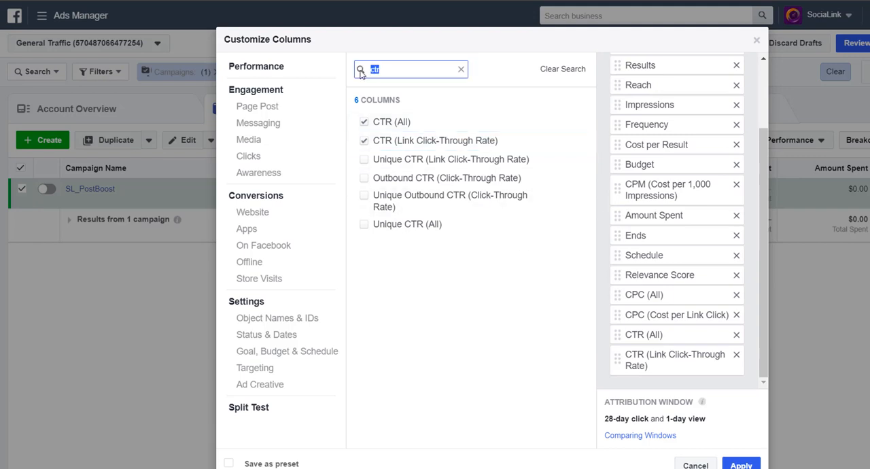
pyautogui.write('cl')
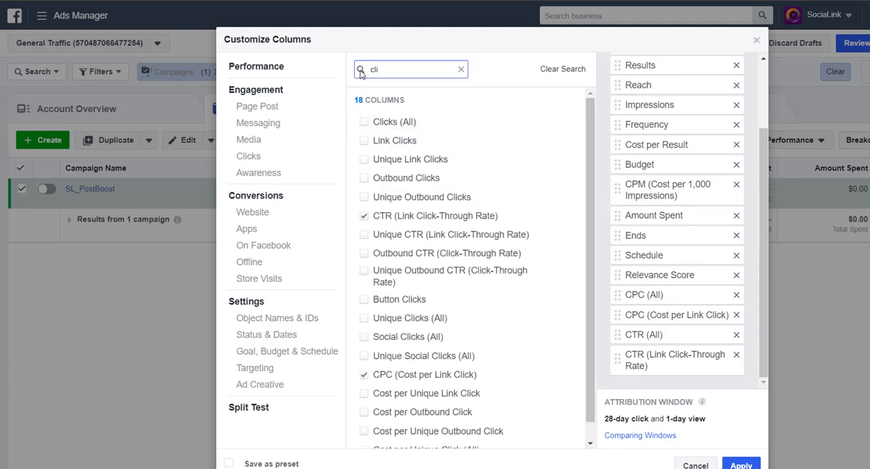
pyautogui.write('i')
pyautogui.click(387, 125)
pyautogui.scroll(-1, 692, 267)
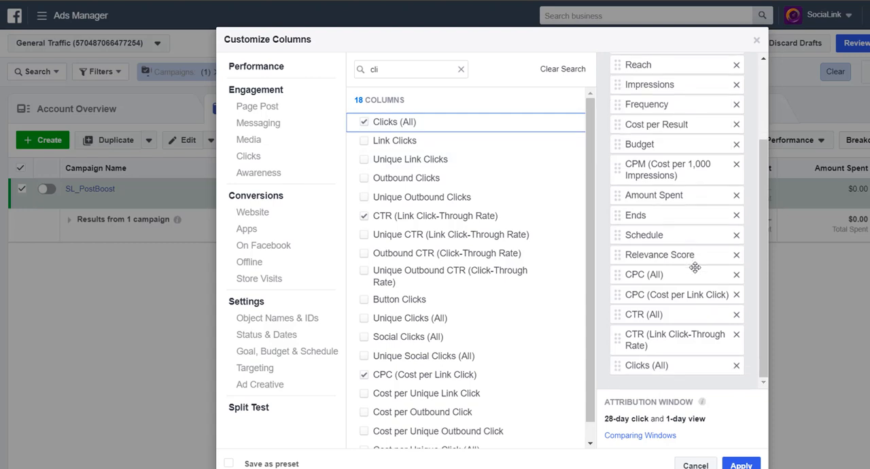
pyautogui.moveTo(663, 367); pyautogui.dragTo(662, 274)
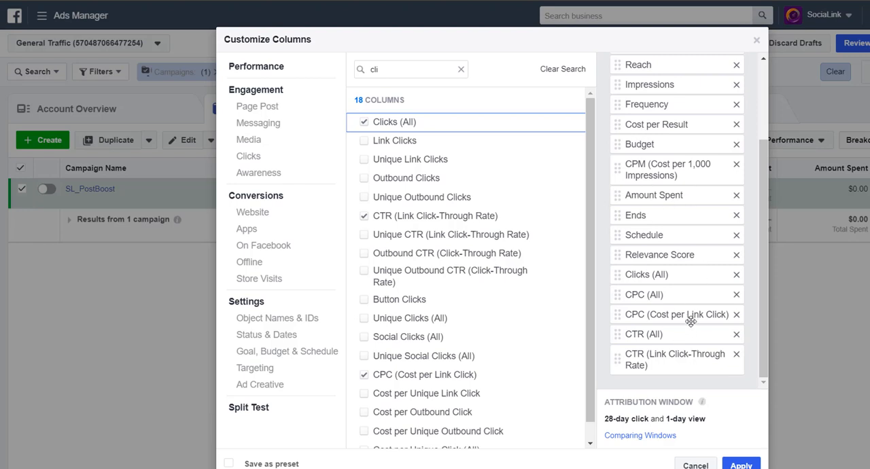
# Review the order of the selected columns and examine the available Page Post engagement and Website conversion metrics.
pyautogui.scroll(2, 690, 308)
pyautogui.scroll(-3, 690, 307)
pyautogui.scroll(-1, 683, 298)
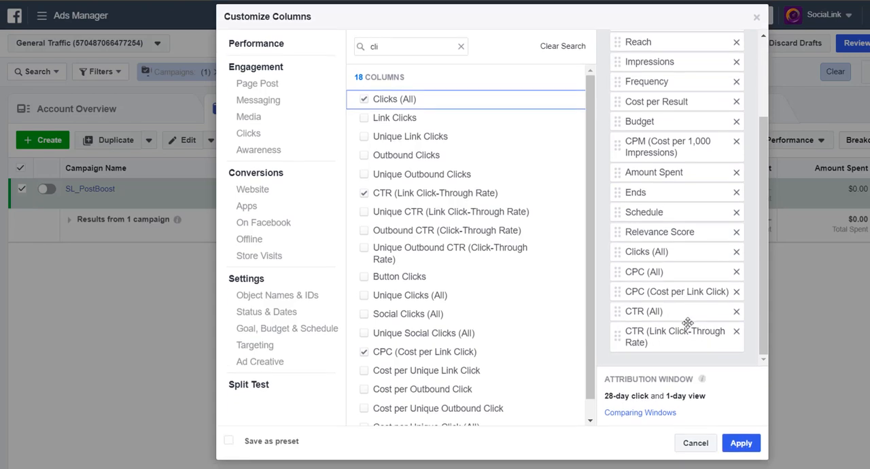
pyautogui.scroll(5, 683, 265)
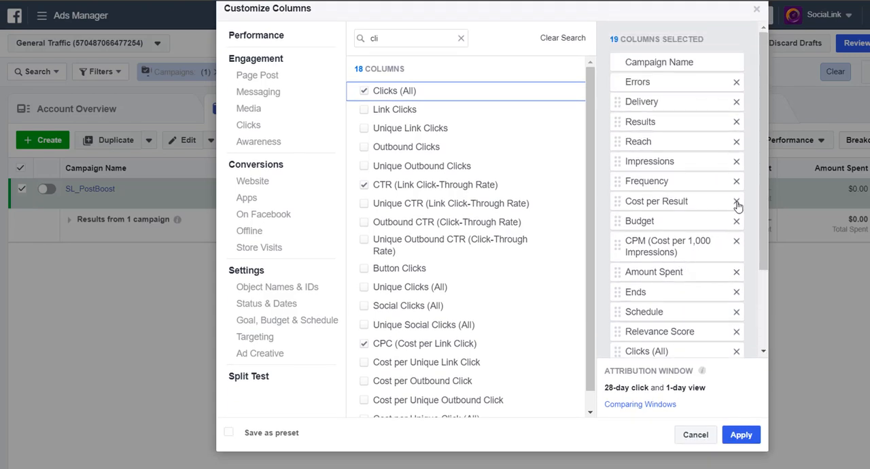
pyautogui.moveTo(761, 175); pyautogui.dragTo(766, 234)
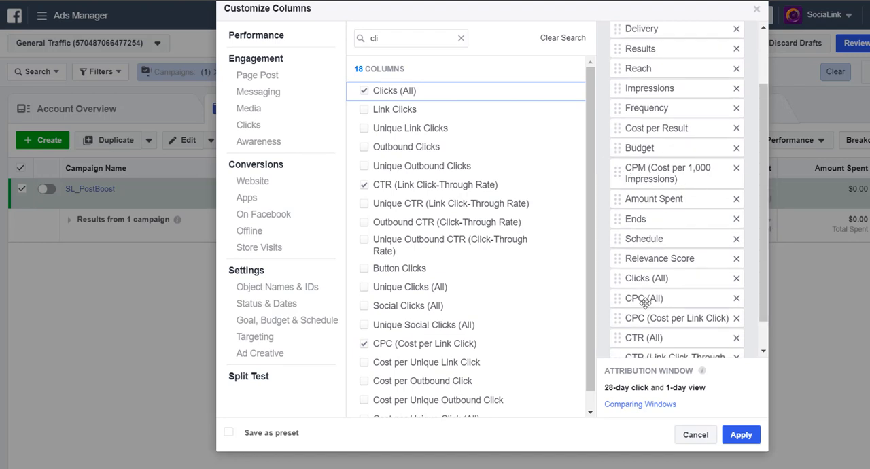
pyautogui.scroll(-1, 646, 316)
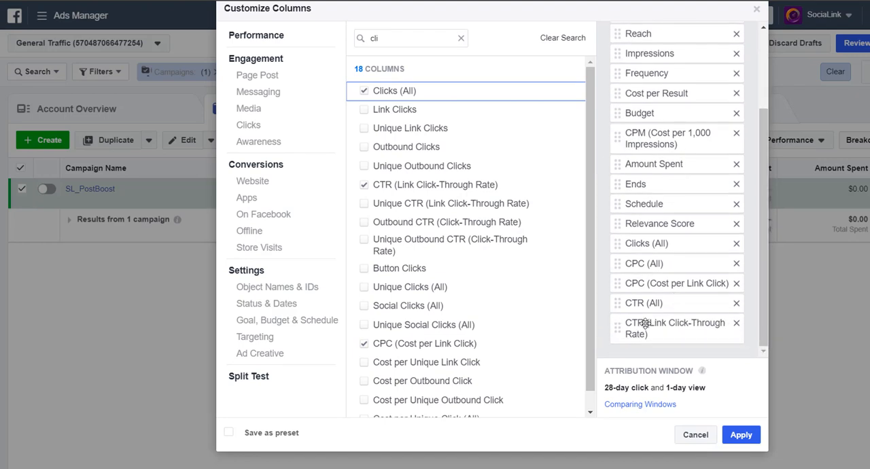
pyautogui.click(261, 78)
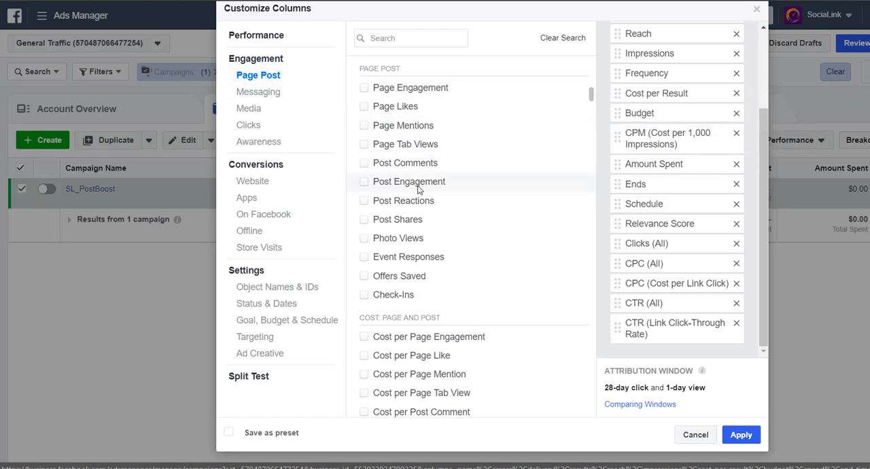
pyautogui.moveTo(419, 189)
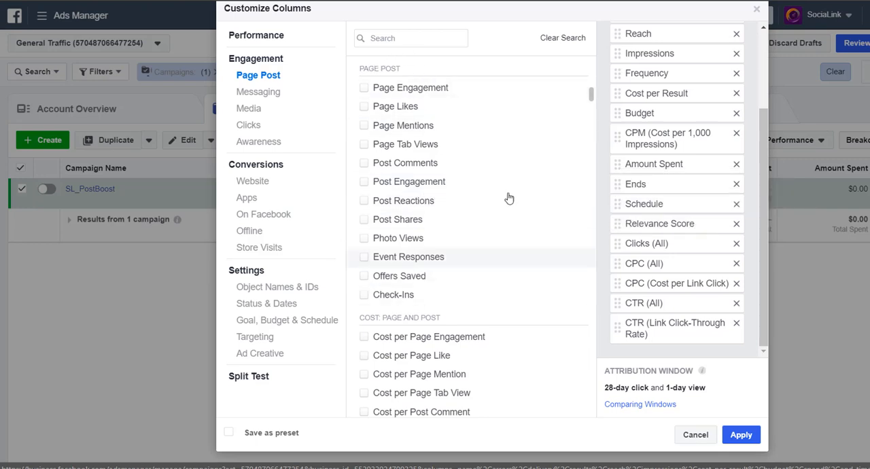
pyautogui.scroll(-3, 462, 190)
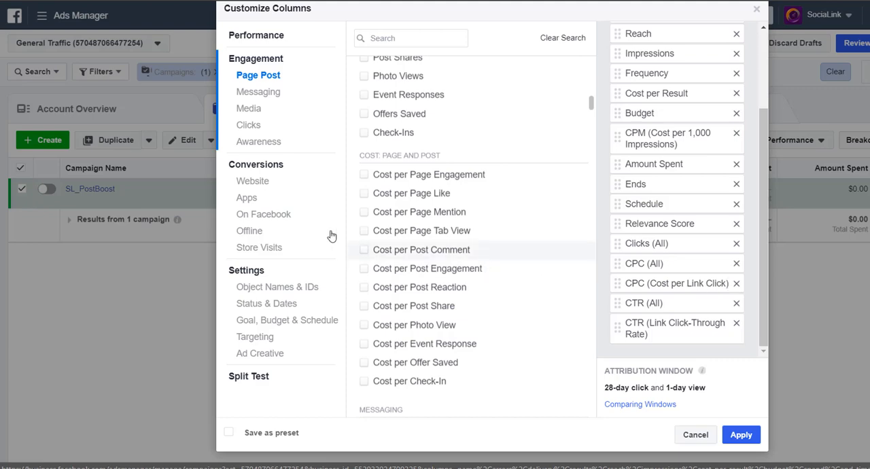
pyautogui.click(250, 181)
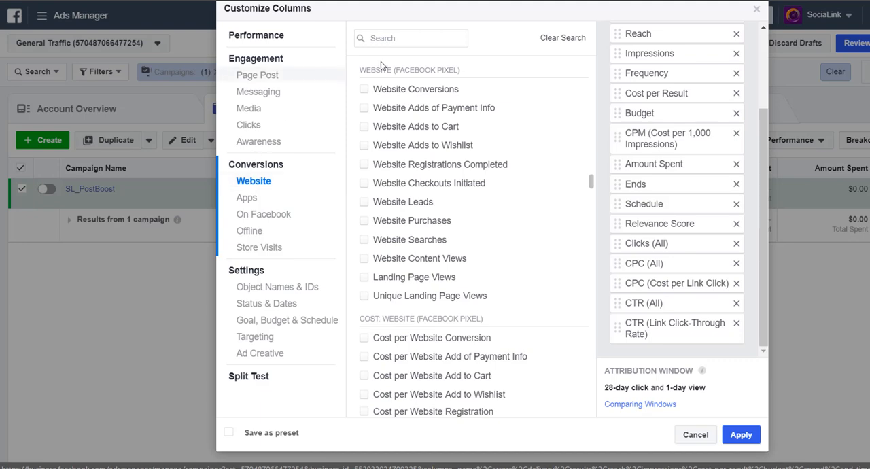
pyautogui.moveTo(487, 211)
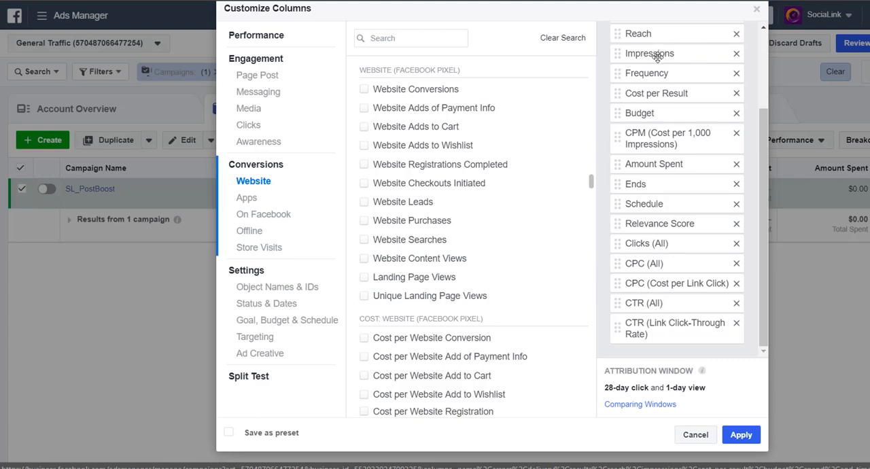
pyautogui.moveTo(701, 370)
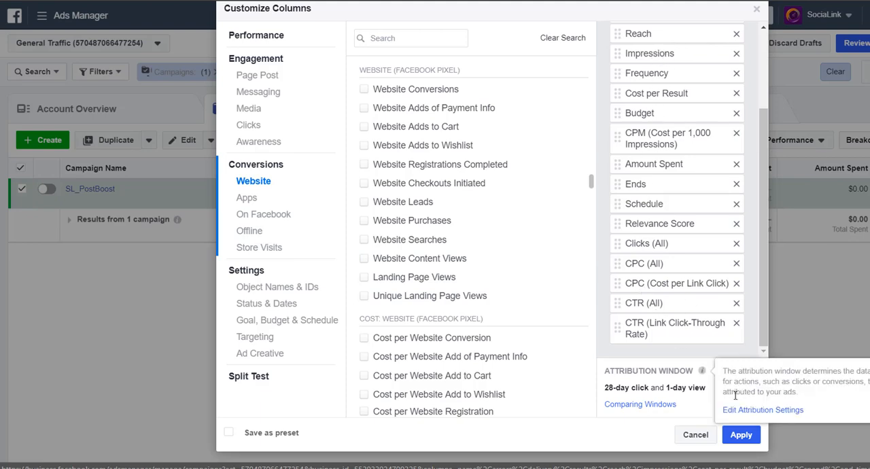
# Apply the customized columns and check them at the campaign level and in the selected campaign's ad sets list.
pyautogui.click(734, 441)
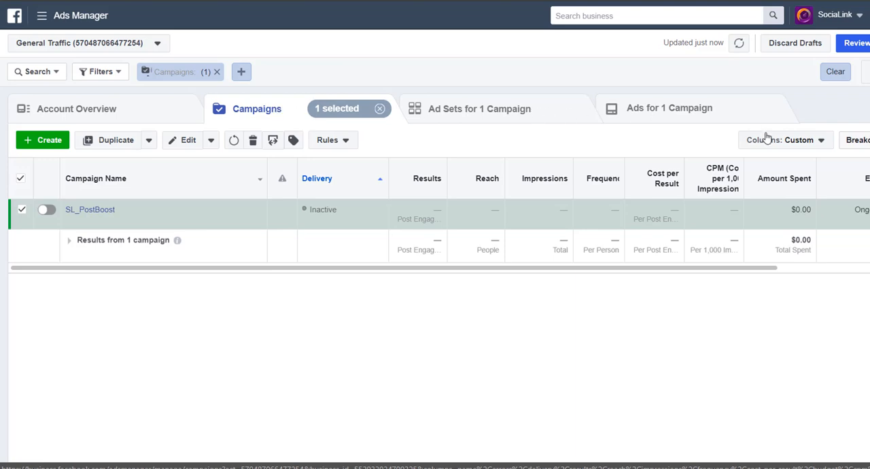
pyautogui.click(496, 109)
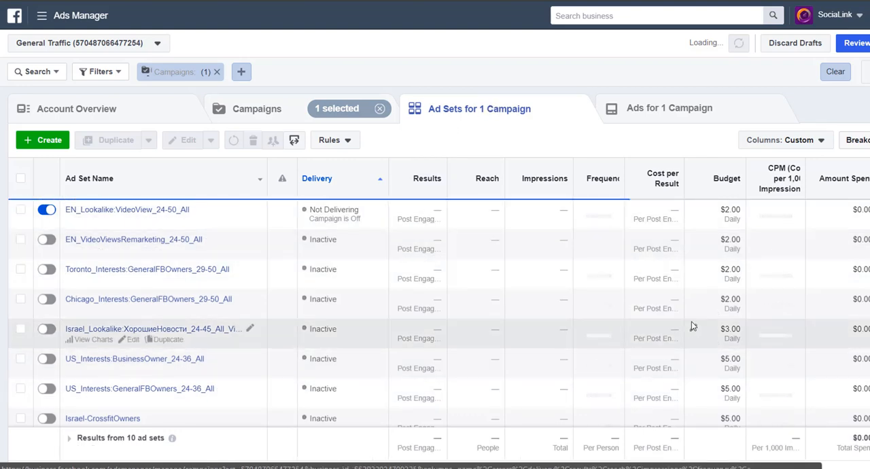
pyautogui.scroll(-2, 692, 317)
pyautogui.scroll(2, 692, 317)
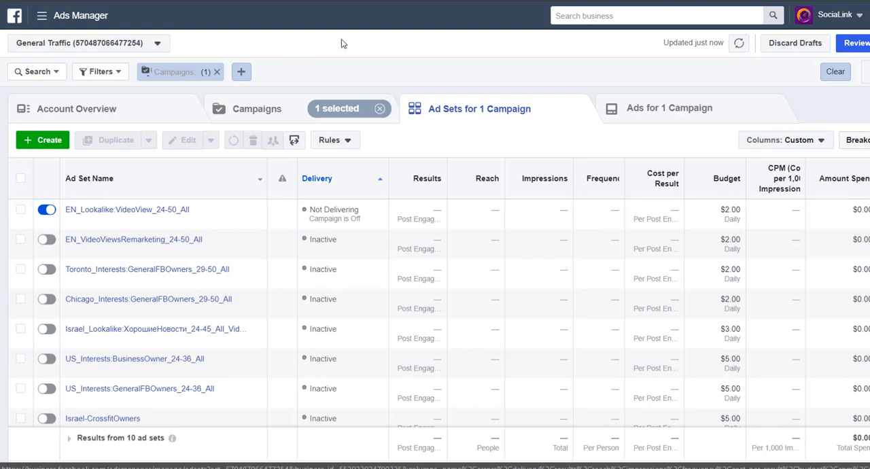
pyautogui.hotkey('alt', 'Left')
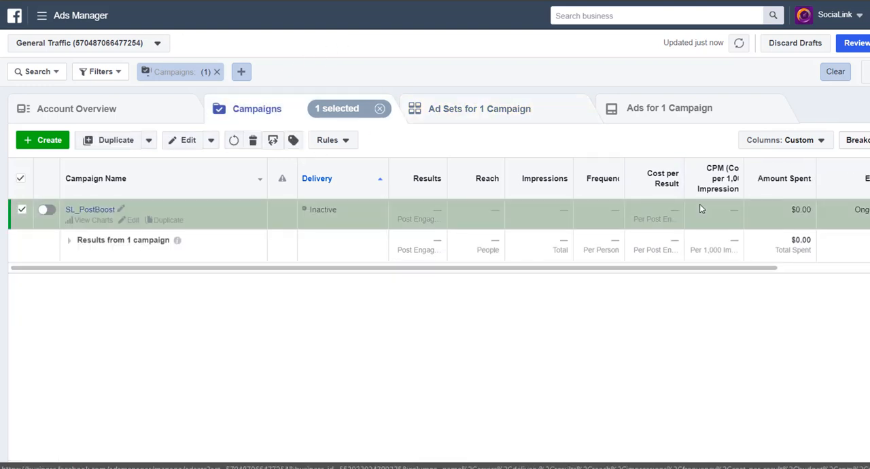
pyautogui.click(524, 111)
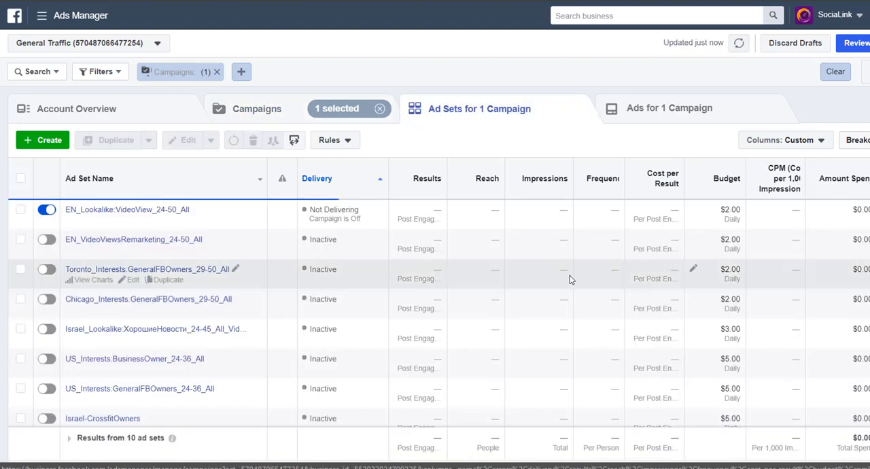
pyautogui.scroll(-3, 530, 319)
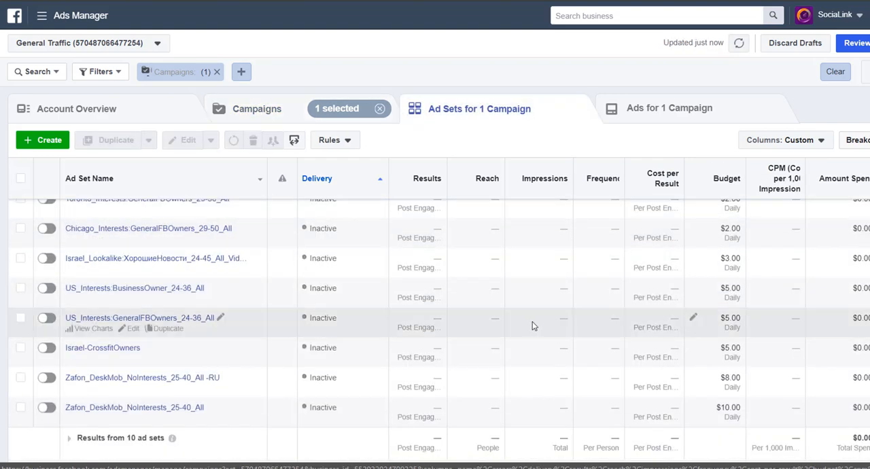